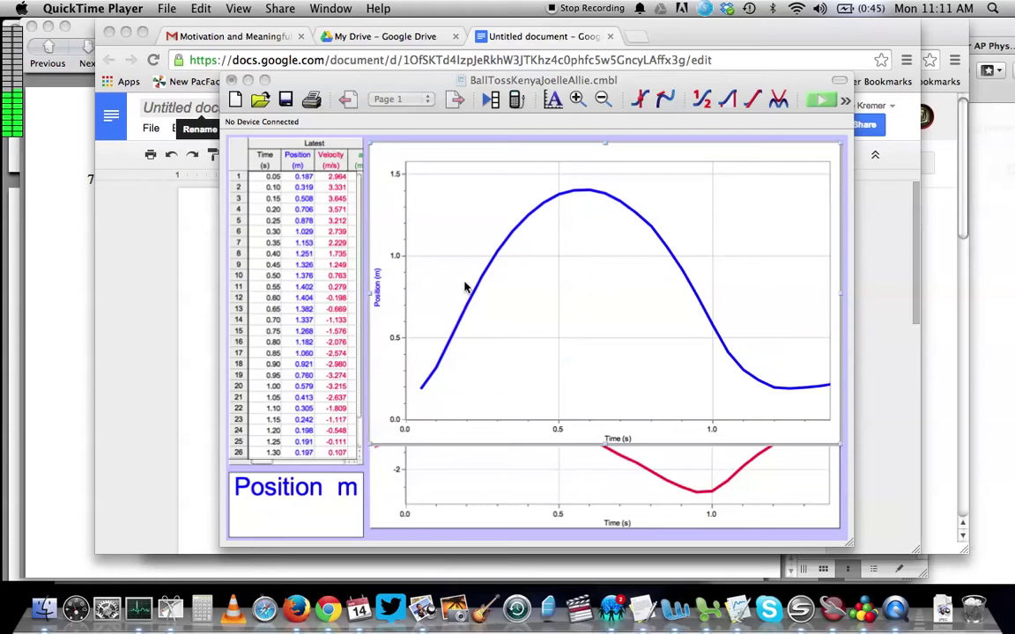
# - Capture just the position–time graph region with Grab's Selection capture, then close the capture window
pyautogui.click(584, 358)
pyautogui.click(170, 608)
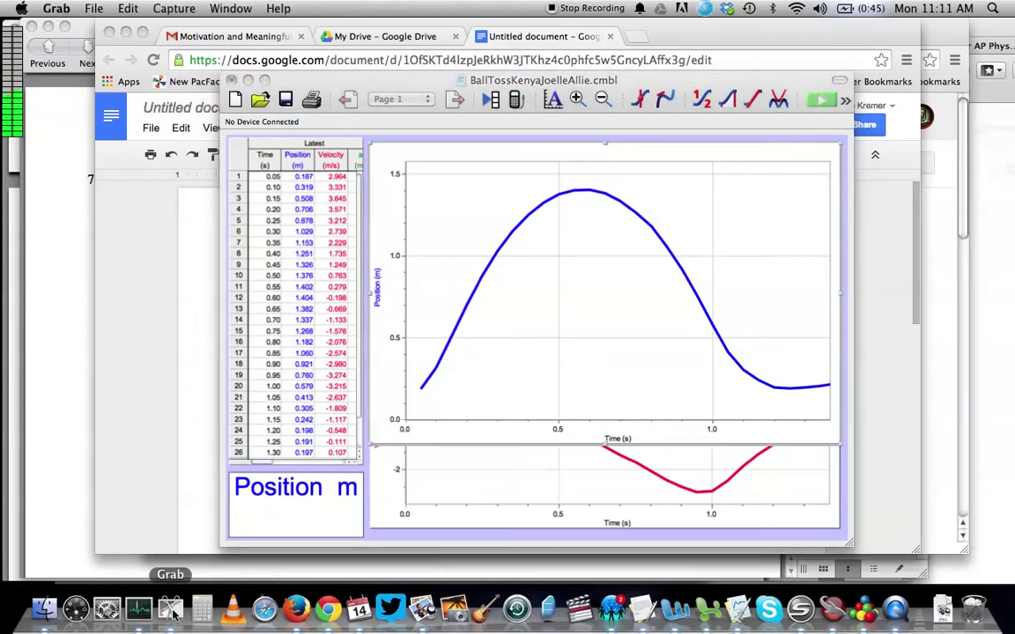
pyautogui.click(173, 8)
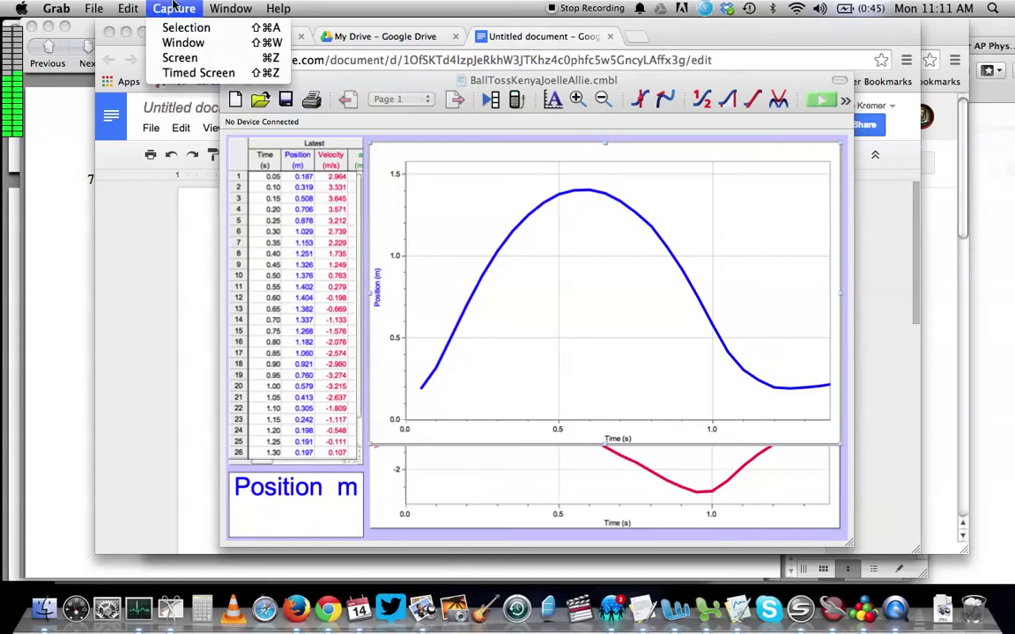
pyautogui.click(186, 32)
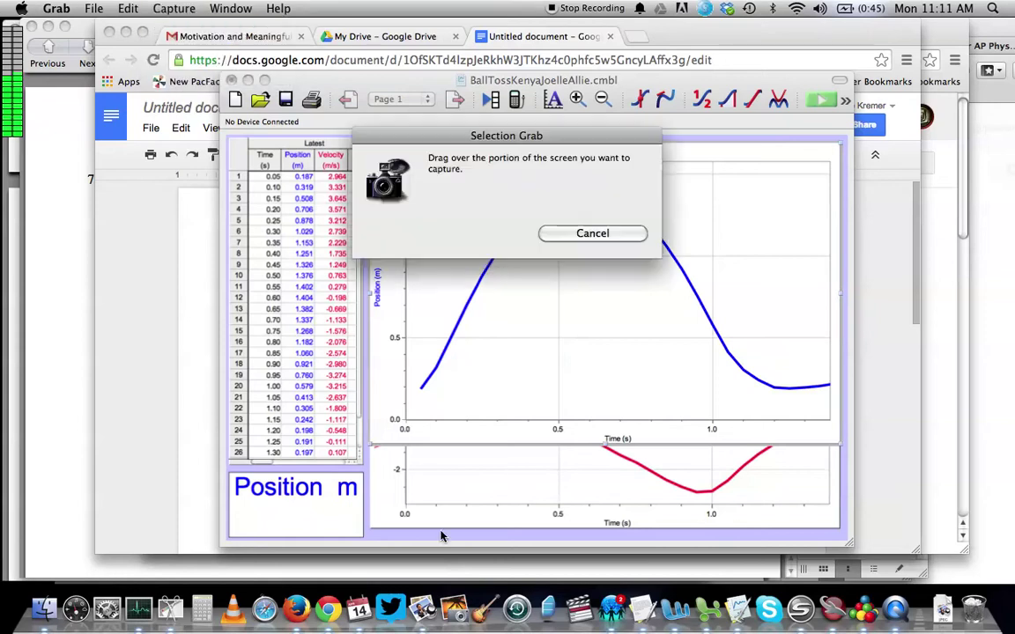
pyautogui.moveTo(371, 389); pyautogui.dragTo(839, 147)
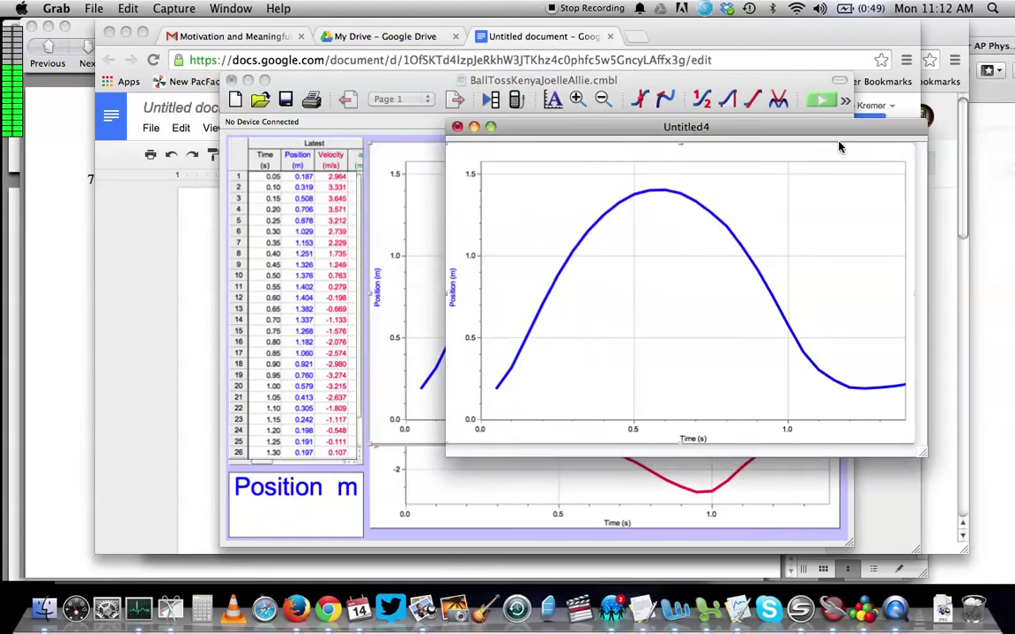
pyautogui.click(458, 126)
# - Discard the Grab capture, paste the graph into the Google Doc, then delete it again
pyautogui.click(632, 216)
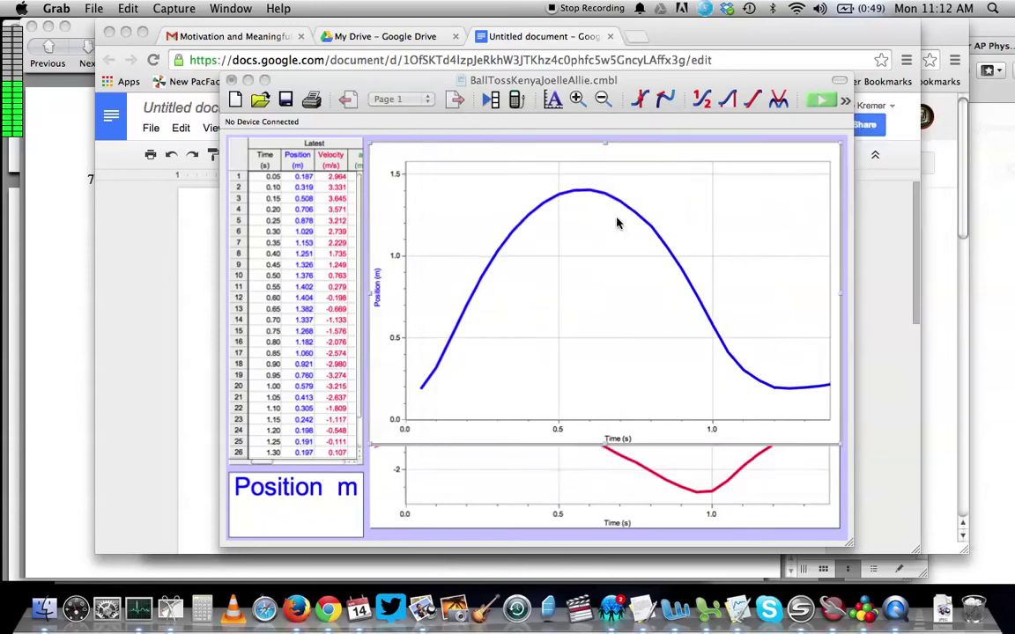
pyautogui.click(328, 610)
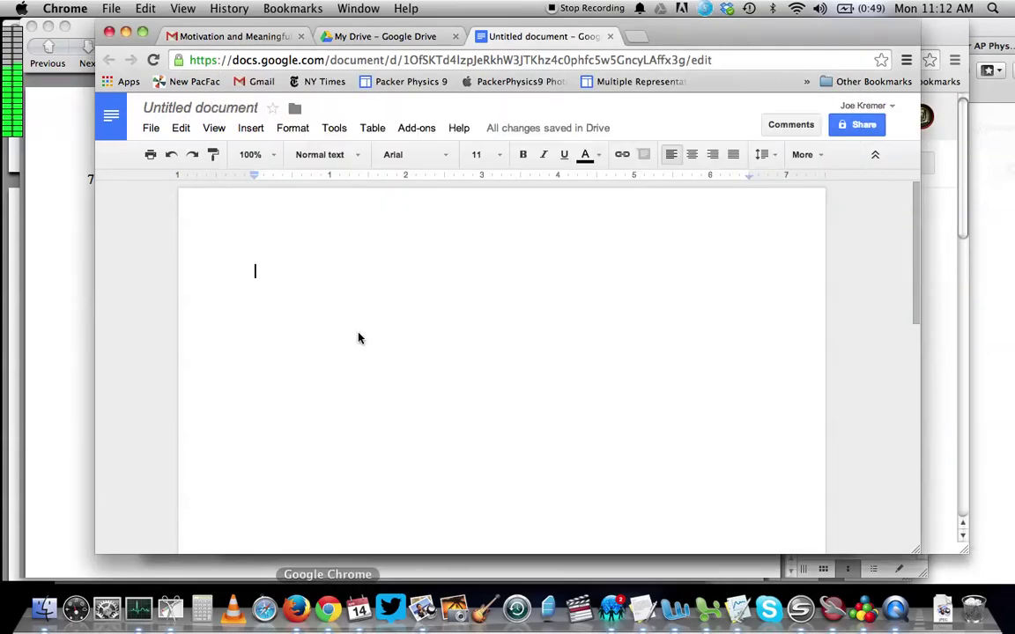
pyautogui.press('super+v')
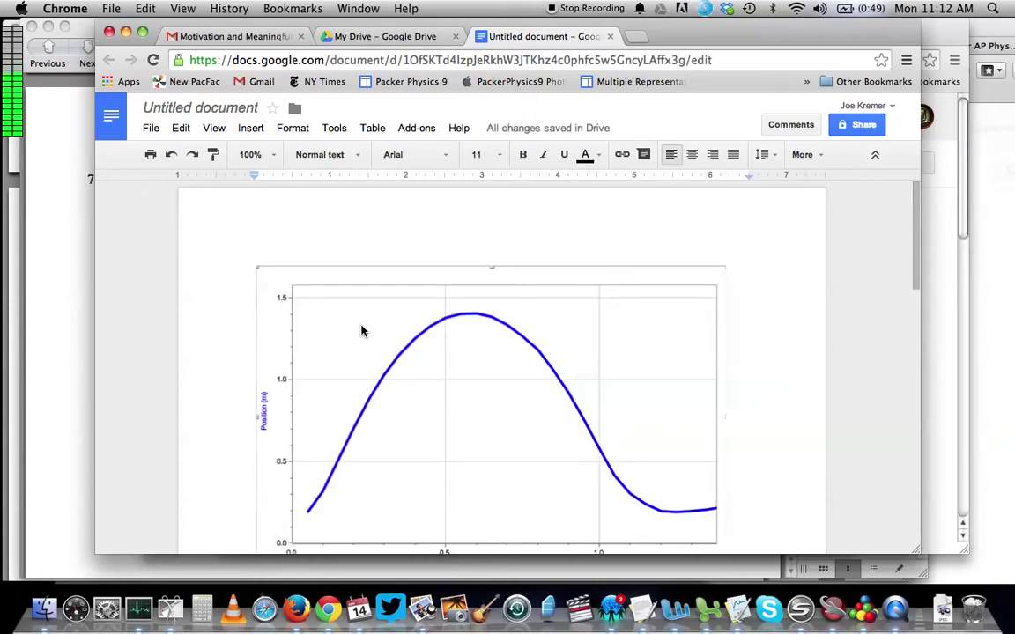
pyautogui.click(378, 358)
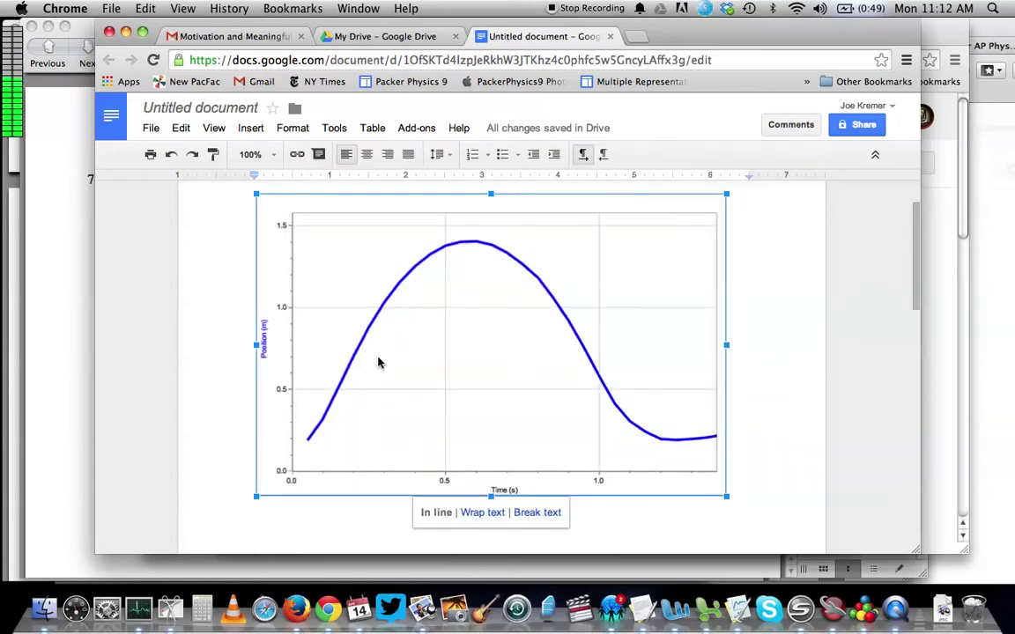
pyautogui.press('BackSpace')
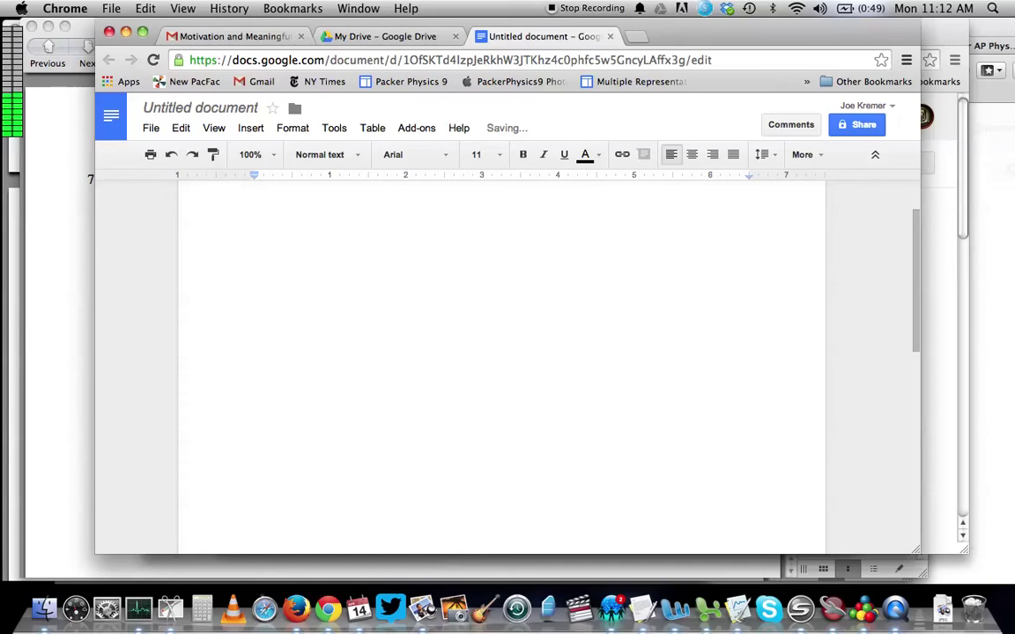
# - Insert a new drawing holding the position–time graph, then deselect the graph image
pyautogui.click(251, 131)
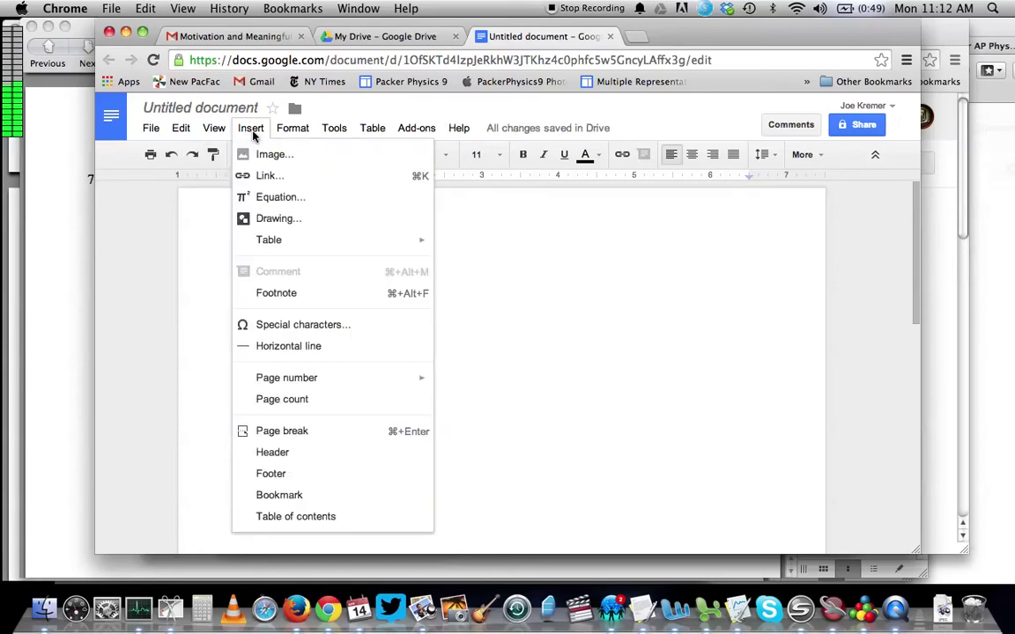
pyautogui.click(279, 219)
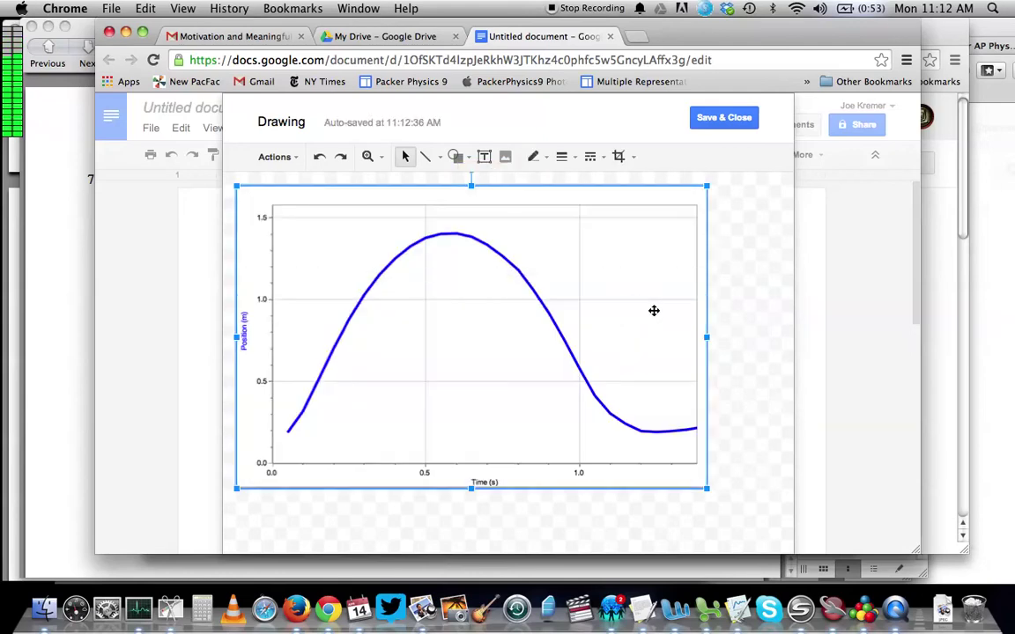
pyautogui.click(772, 354)
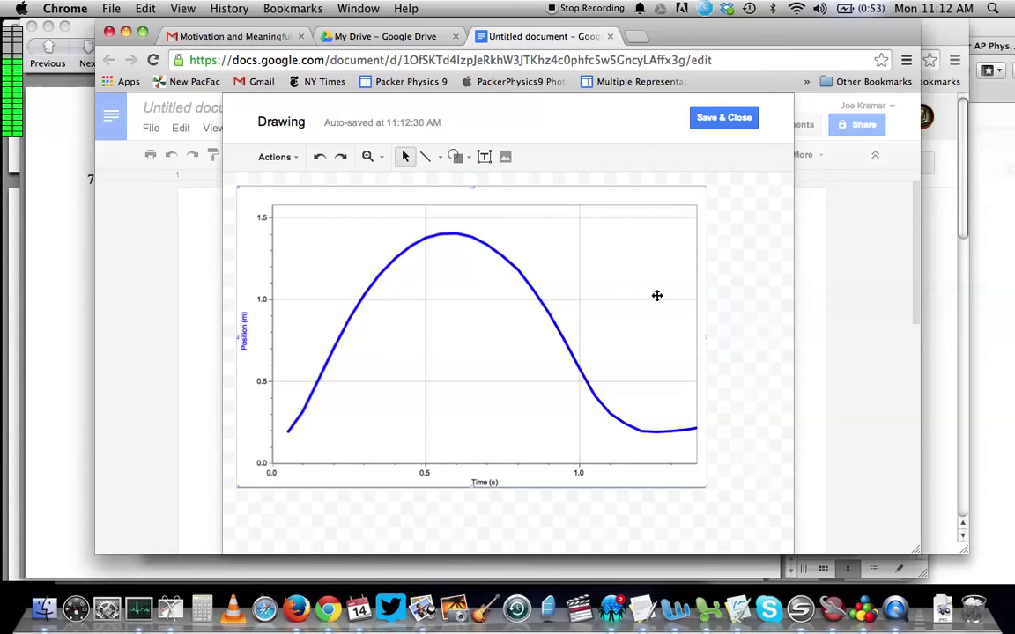
# - Draw two tangent lines along the rising curve and nudge the upper one slightly left
pyautogui.click(424, 157)
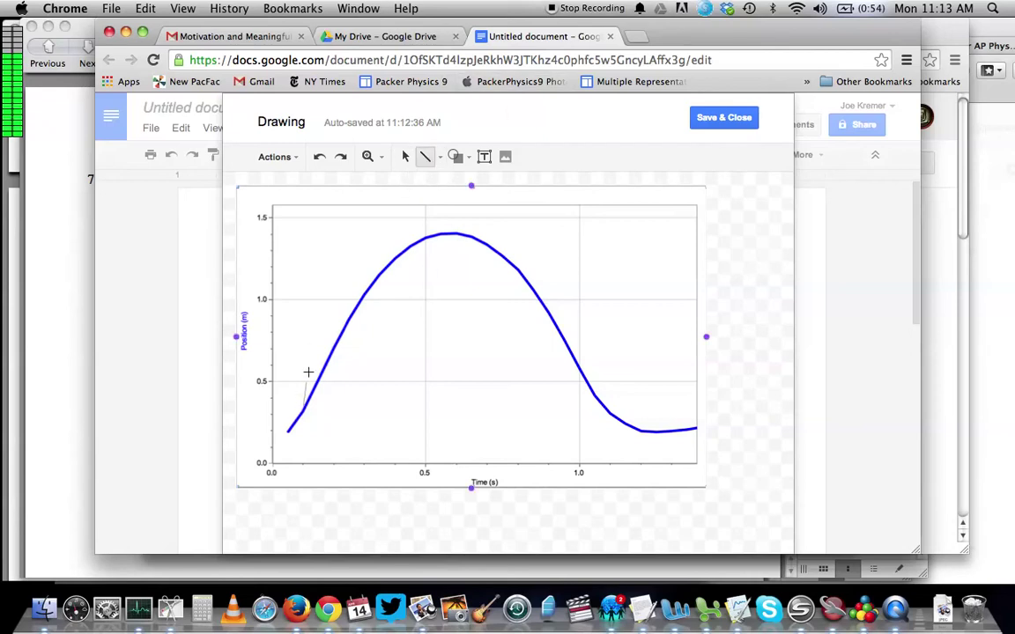
pyautogui.moveTo(308, 373); pyautogui.dragTo(340, 329)
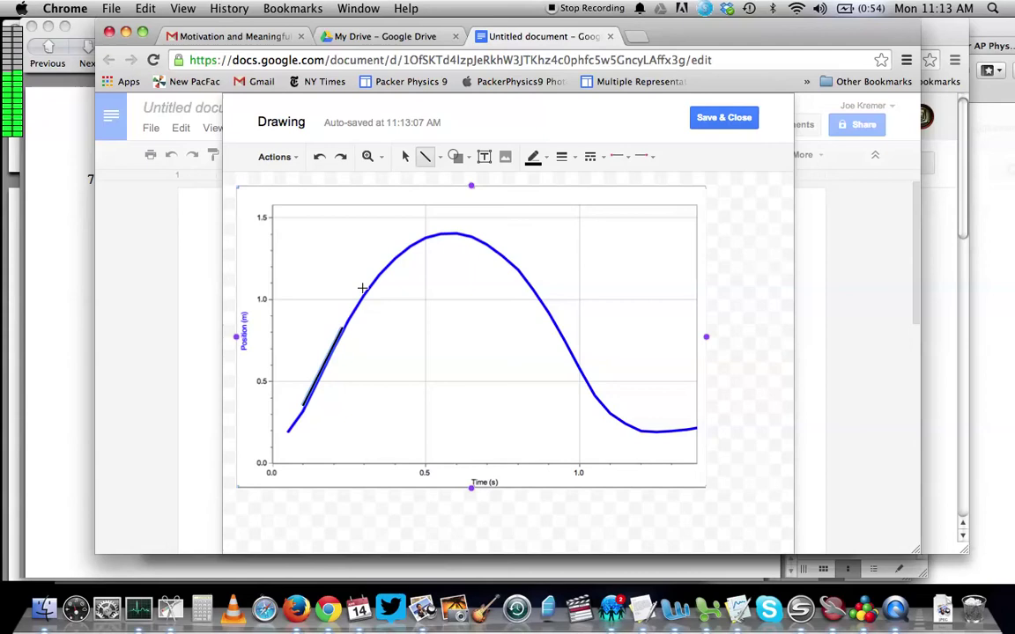
pyautogui.moveTo(362, 291)
pyautogui.mouseDown()
pyautogui.moveTo(421, 222)
pyautogui.moveTo(420, 235)
pyautogui.mouseUp()
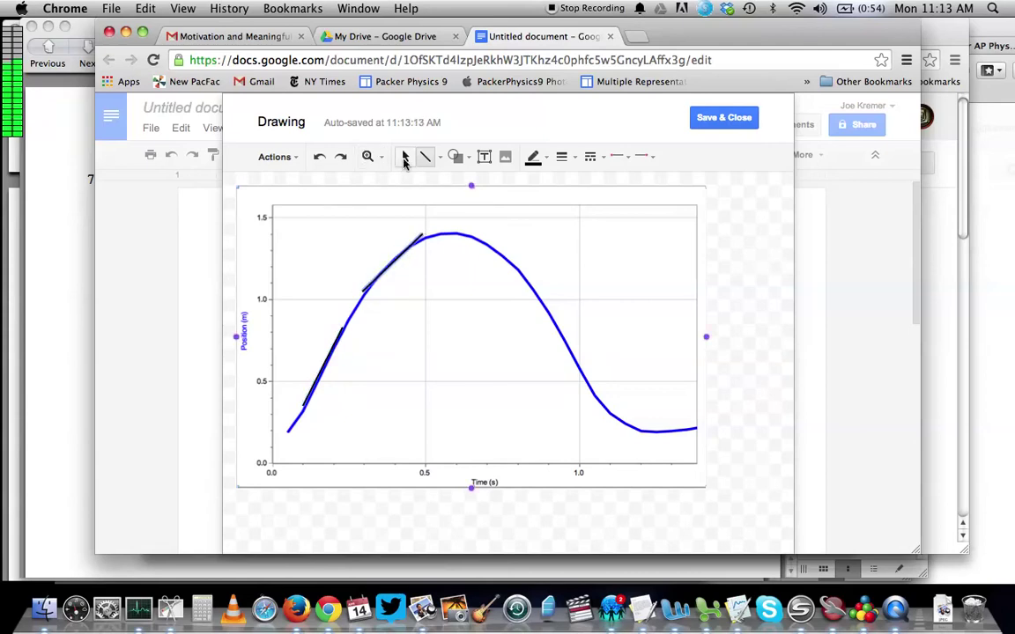
pyautogui.click(405, 158)
pyautogui.click(406, 250)
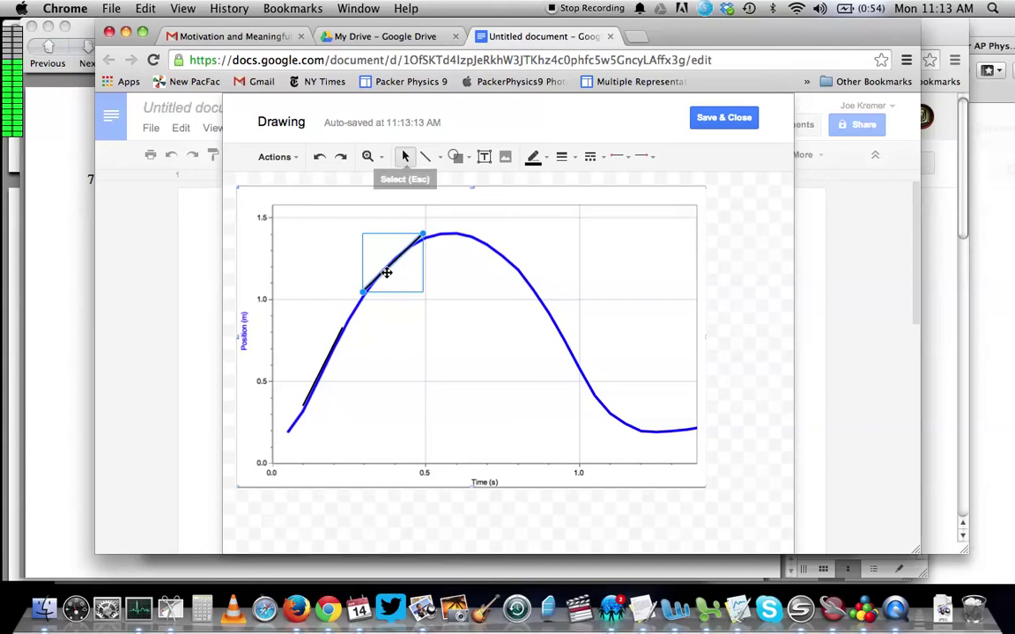
pyautogui.moveTo(385, 273)
pyautogui.mouseDown()
pyautogui.moveTo(374, 262)
pyautogui.moveTo(382, 275)
pyautogui.mouseUp()
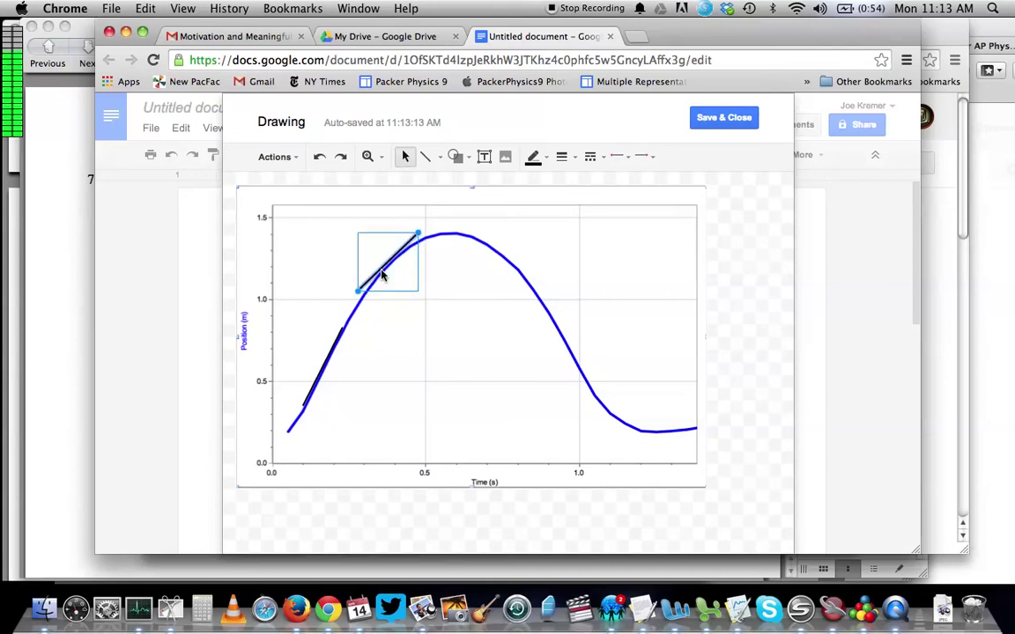
# - Make the upper tangent line thicker and purple, leaving the lower tangent black
pyautogui.click(561, 158)
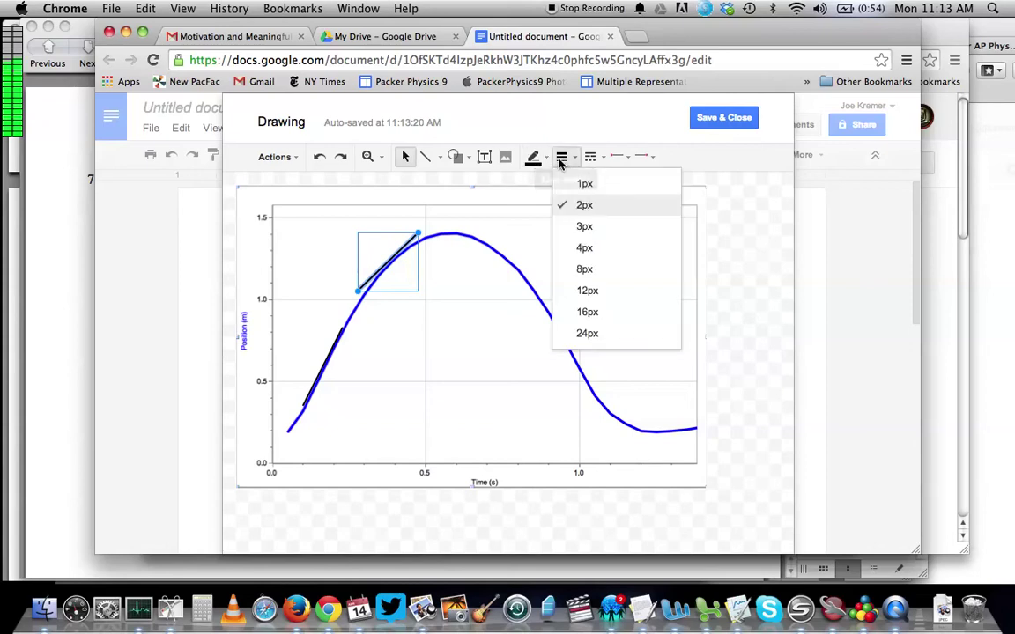
pyautogui.click(587, 249)
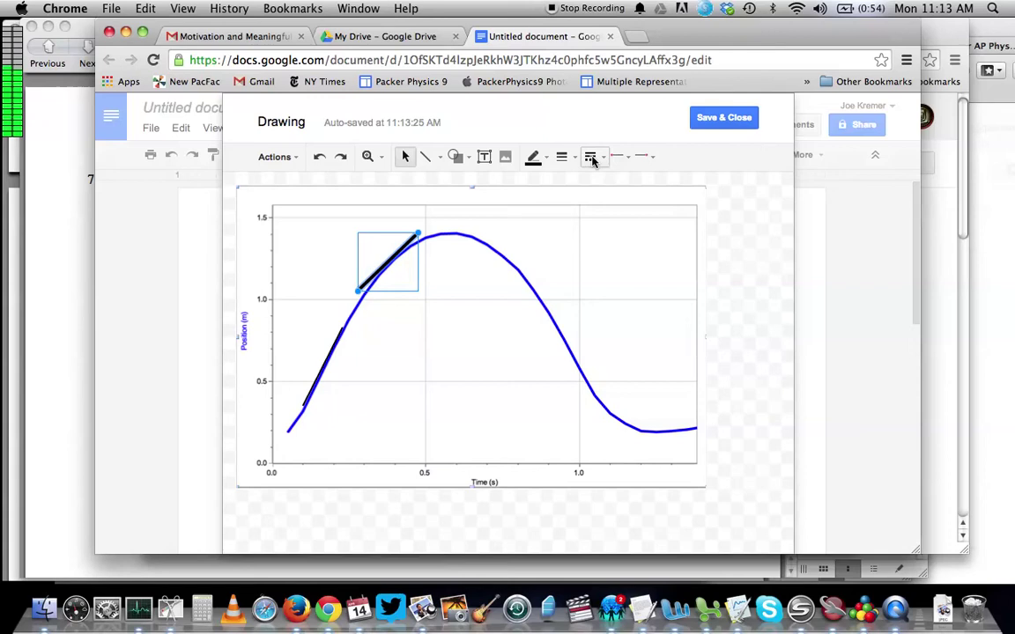
pyautogui.click(535, 157)
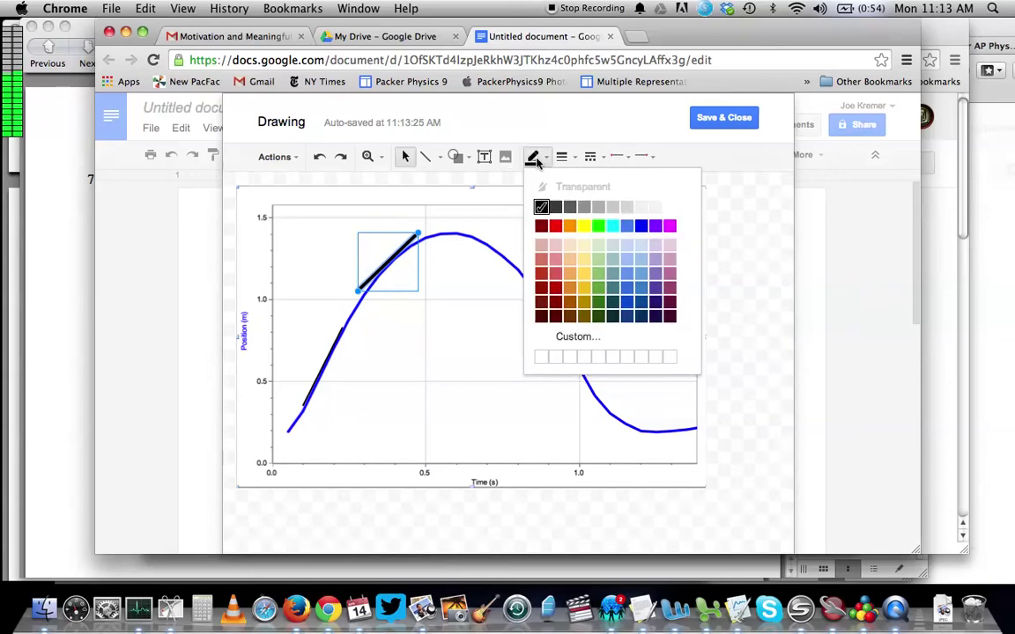
pyautogui.click(655, 226)
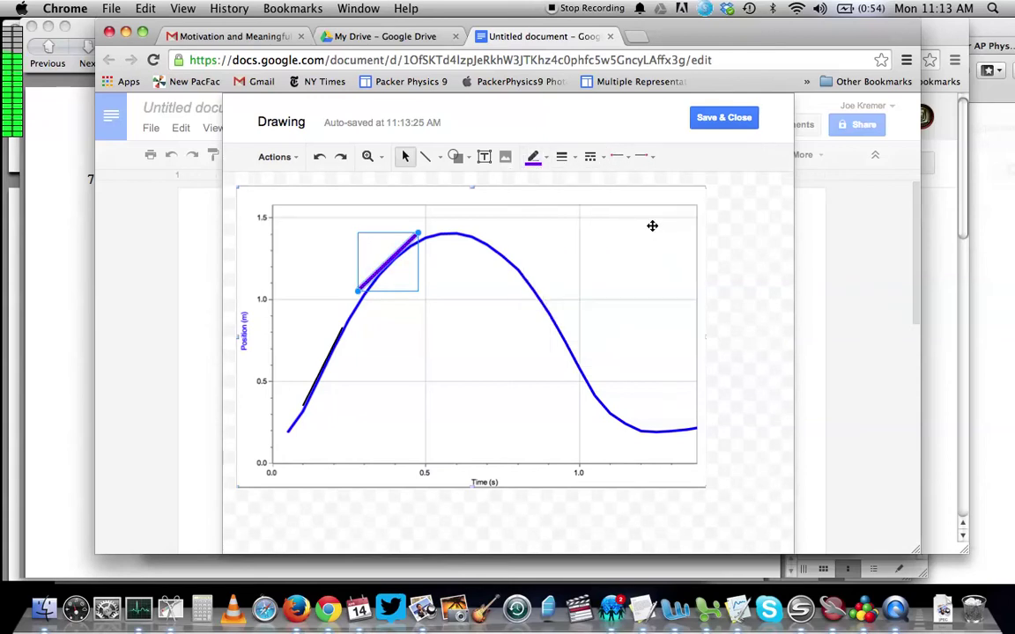
pyautogui.click(458, 307)
pyautogui.click(331, 348)
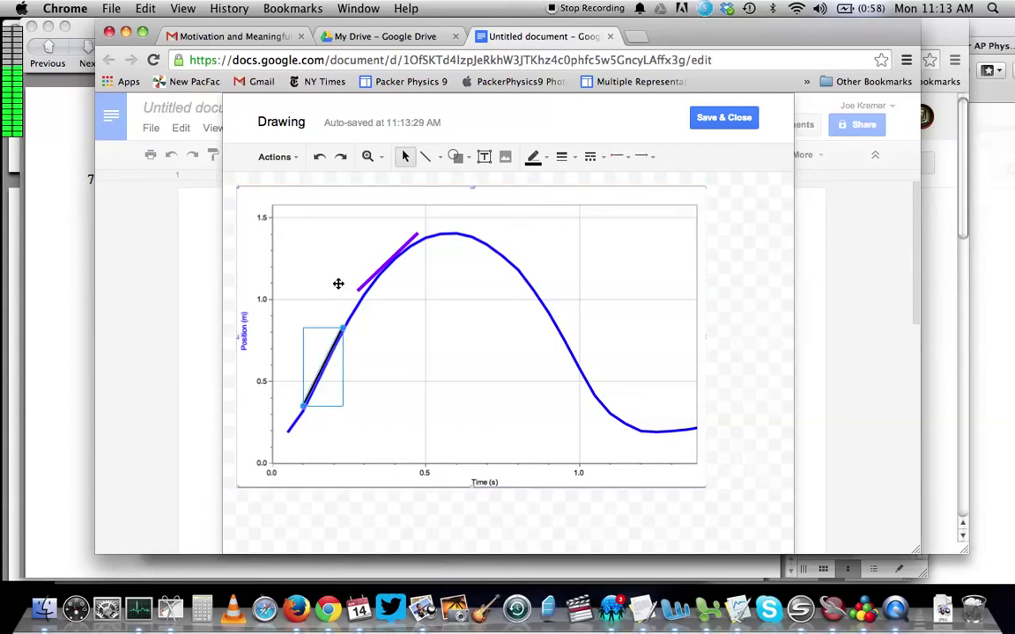
pyautogui.click(392, 256)
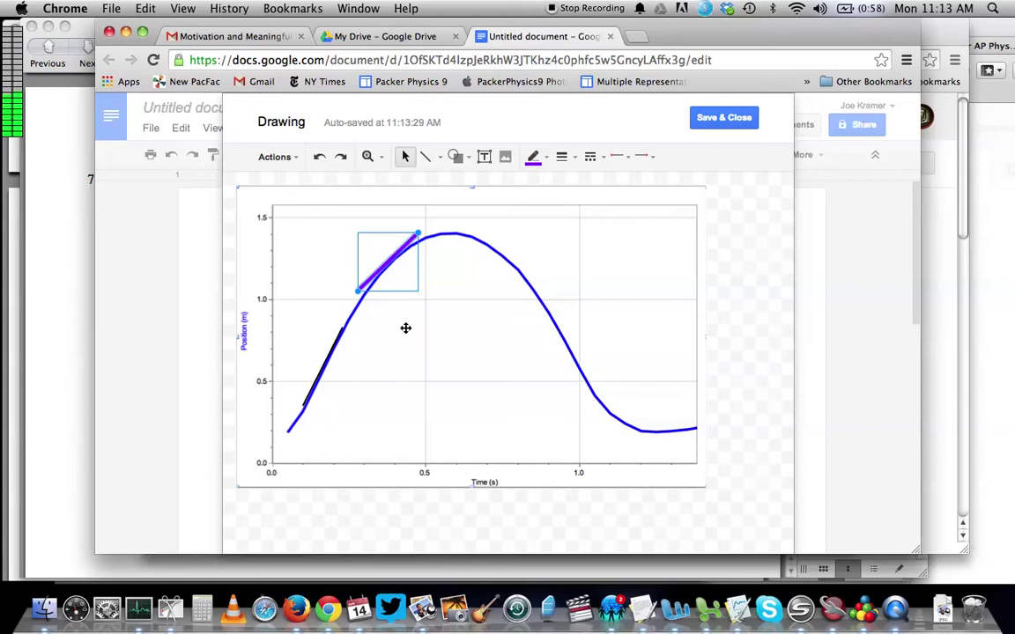
# - Duplicate the purple tangent and level the copy horizontally across the curve's peak
pyautogui.hotkey('ctrl', 'd')
pyautogui.moveTo(397, 276); pyautogui.dragTo(461, 283)
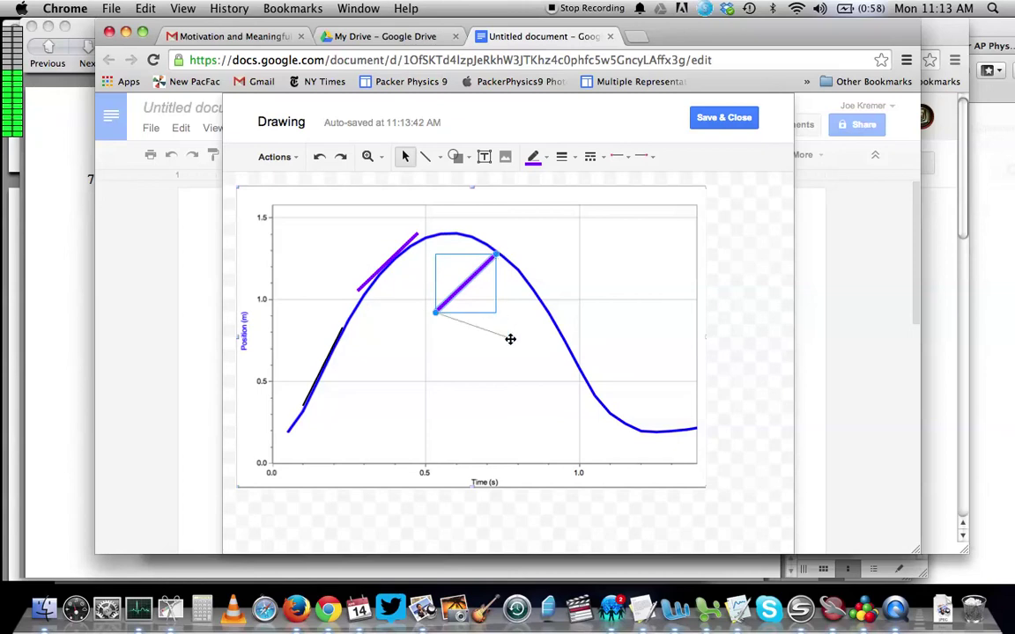
pyautogui.moveTo(496, 255)
pyautogui.mouseDown()
pyautogui.moveTo(517, 312)
pyautogui.moveTo(461, 230)
pyautogui.moveTo(490, 234)
pyautogui.mouseUp()
pyautogui.click(486, 231)
pyautogui.click(485, 231)
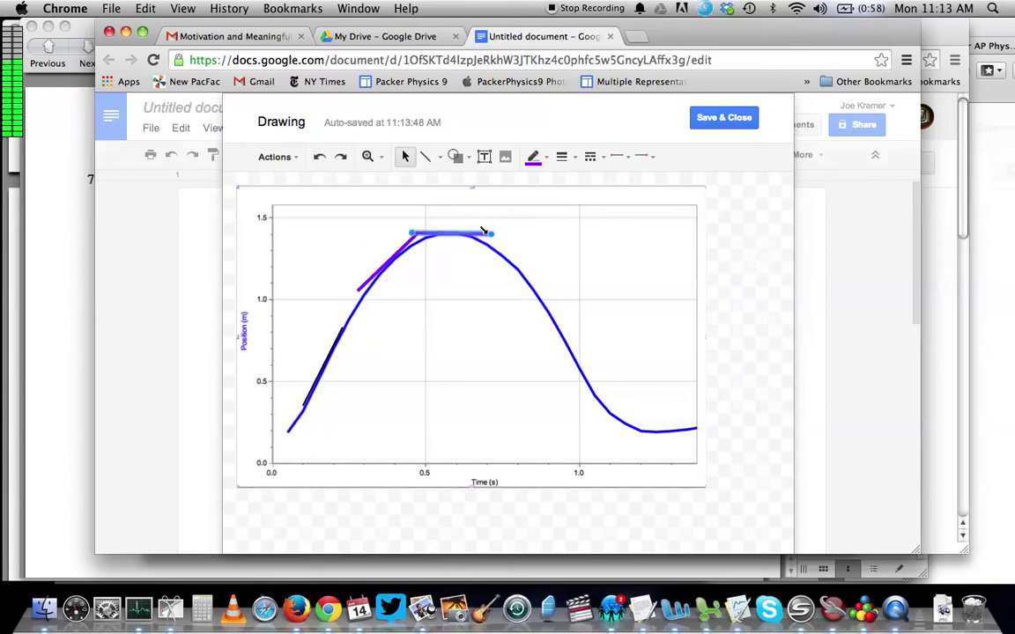
pyautogui.click(485, 231)
pyautogui.moveTo(486, 233); pyautogui.dragTo(488, 233)
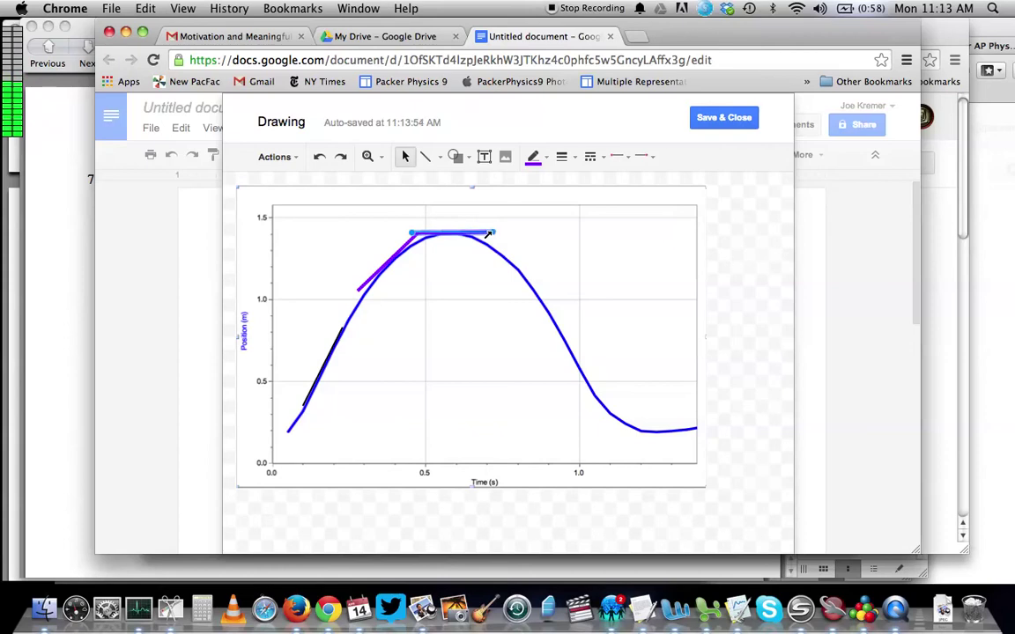
pyautogui.press('Left')
pyautogui.click(491, 232)
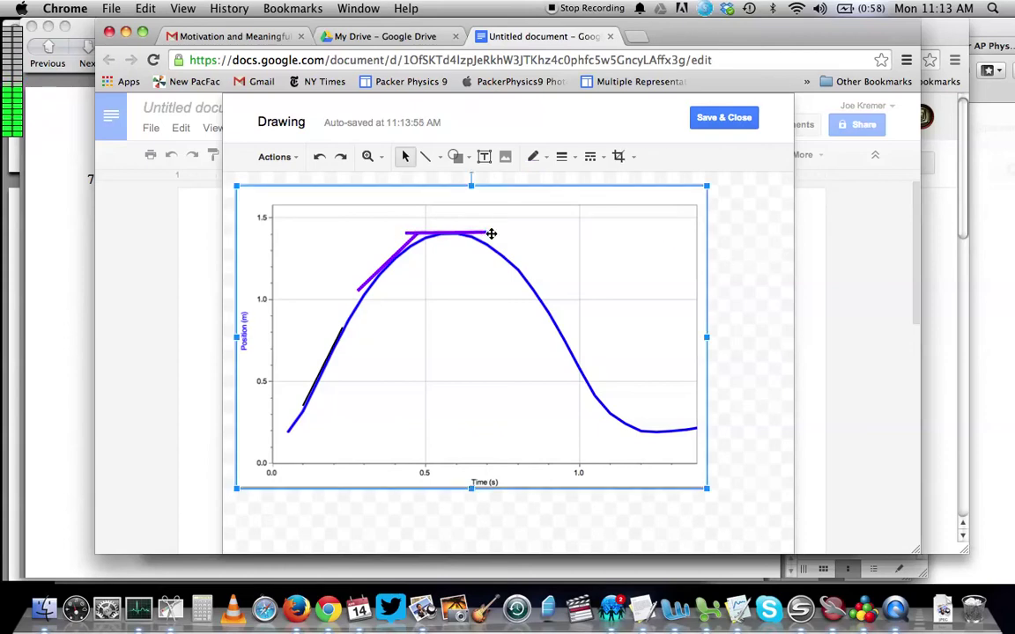
# - Place a copy of the horizontal peak line onto the falling part of the curve
pyautogui.click(370, 278)
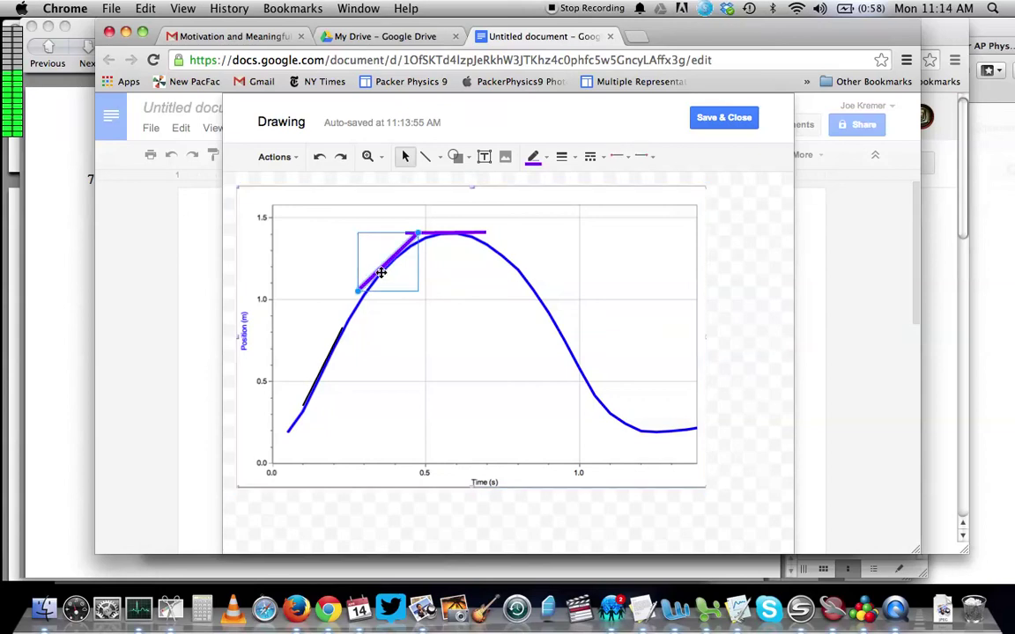
pyautogui.click(457, 232)
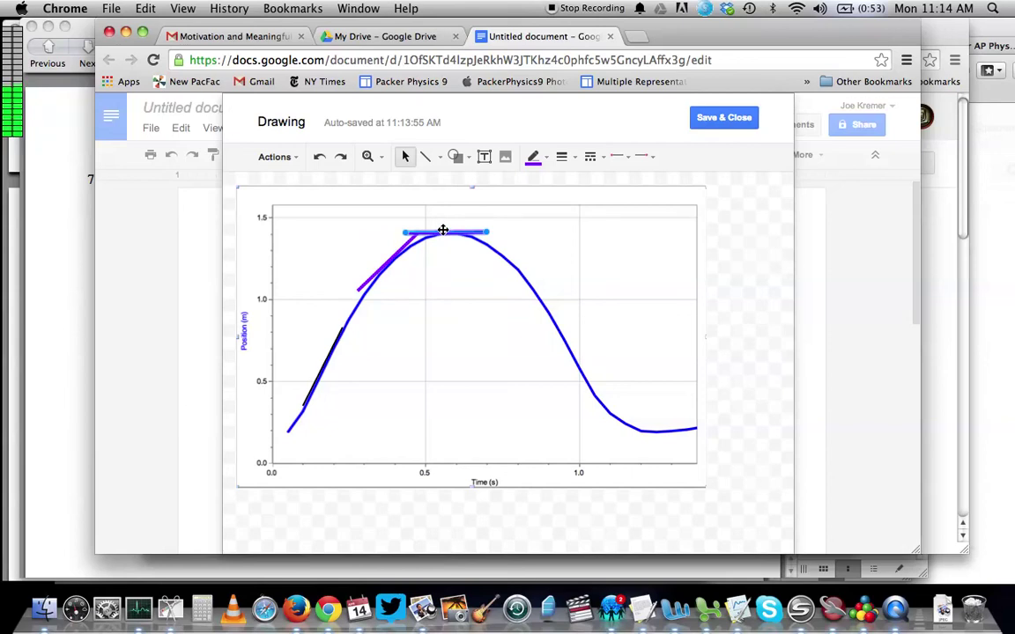
pyautogui.moveTo(443, 231); pyautogui.dragTo(565, 346)
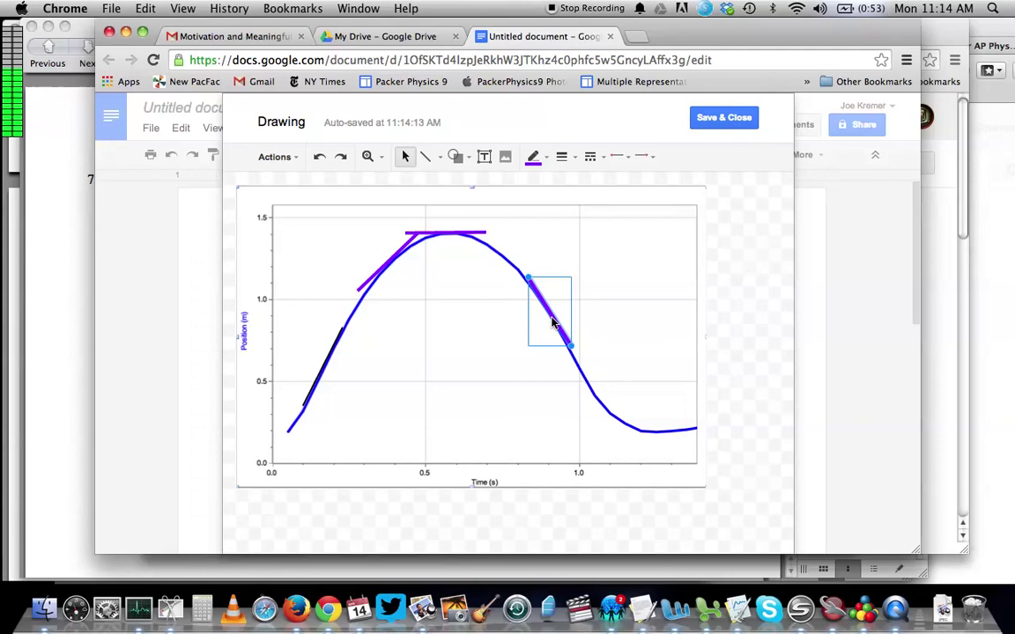
# - Embed the annotated graph drawing in the document, reopening and re-saving it once
pyautogui.click(714, 118)
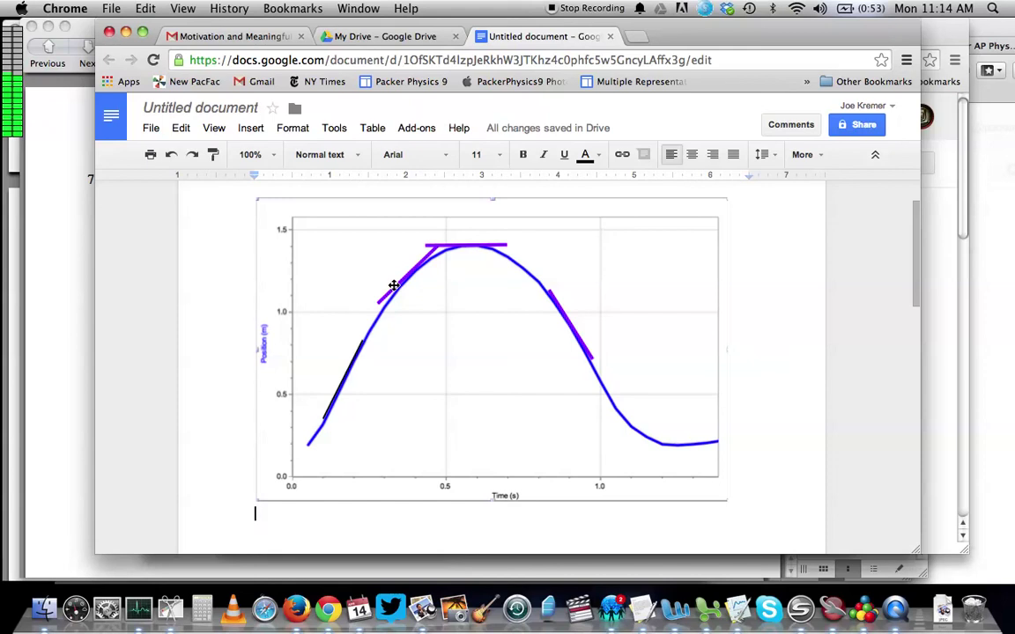
pyautogui.doubleClick(502, 378)
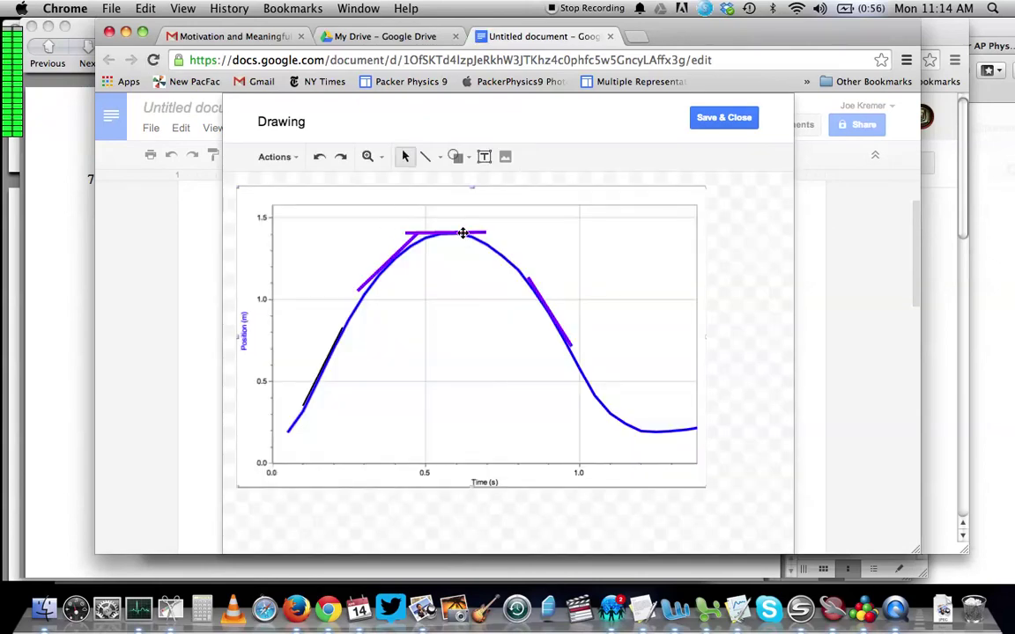
pyautogui.click(722, 118)
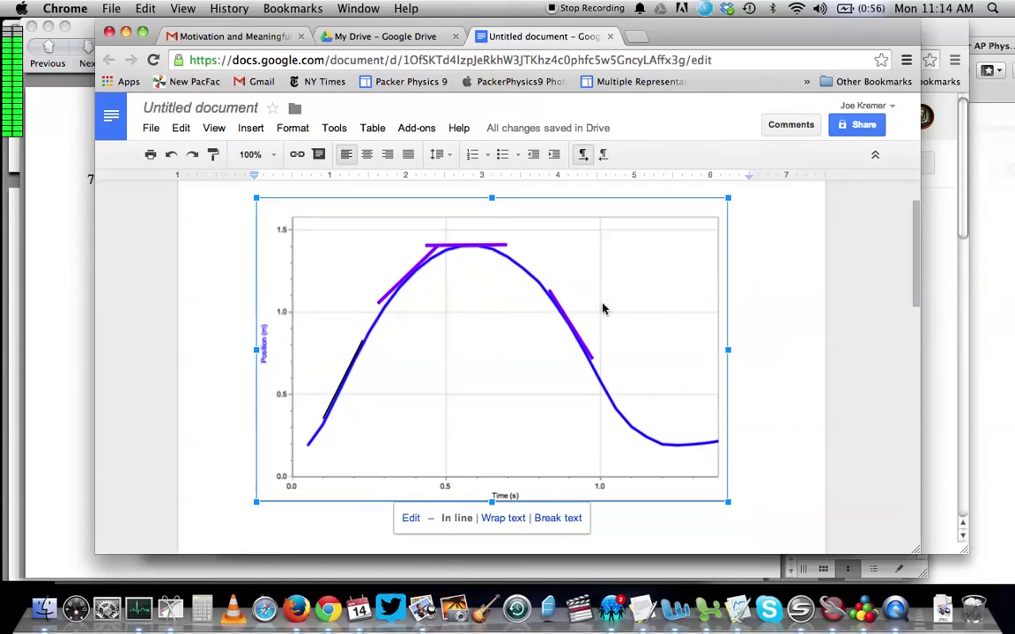
# - Type the caption 'Figure 1: This shows the changing height of a ball...' below the graph
pyautogui.scroll(-3, 770, 429)
pyautogui.click(771, 430)
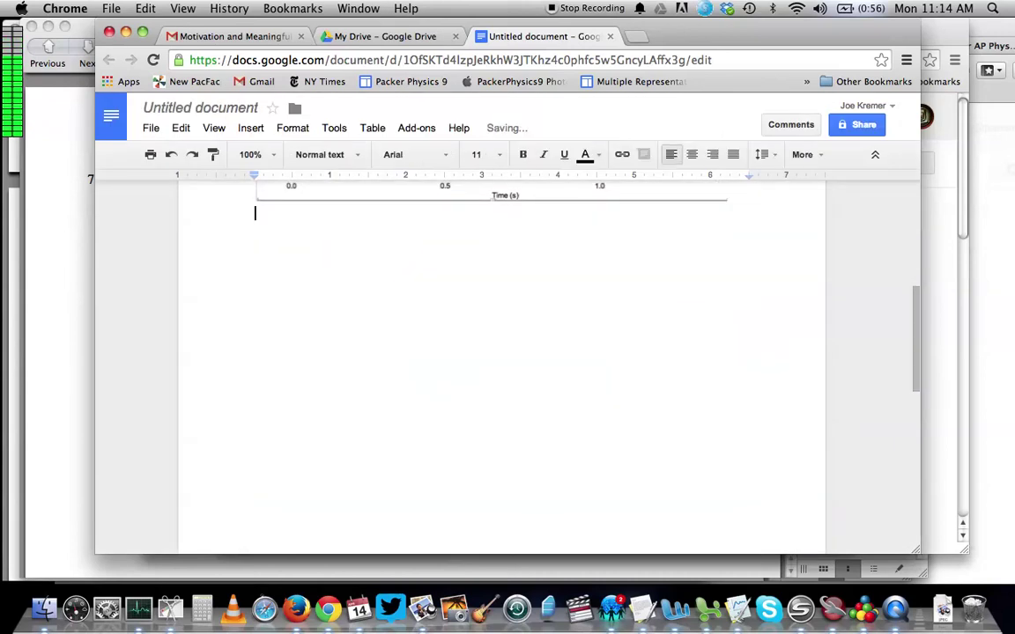
pyautogui.write('Figure 1: T')
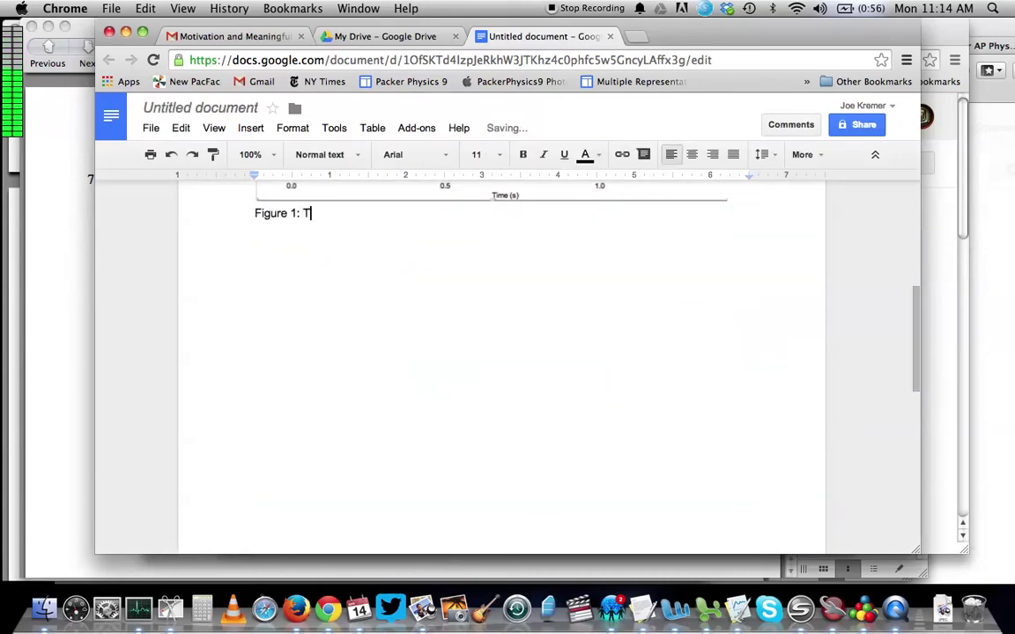
pyautogui.write('his shows the pedl')
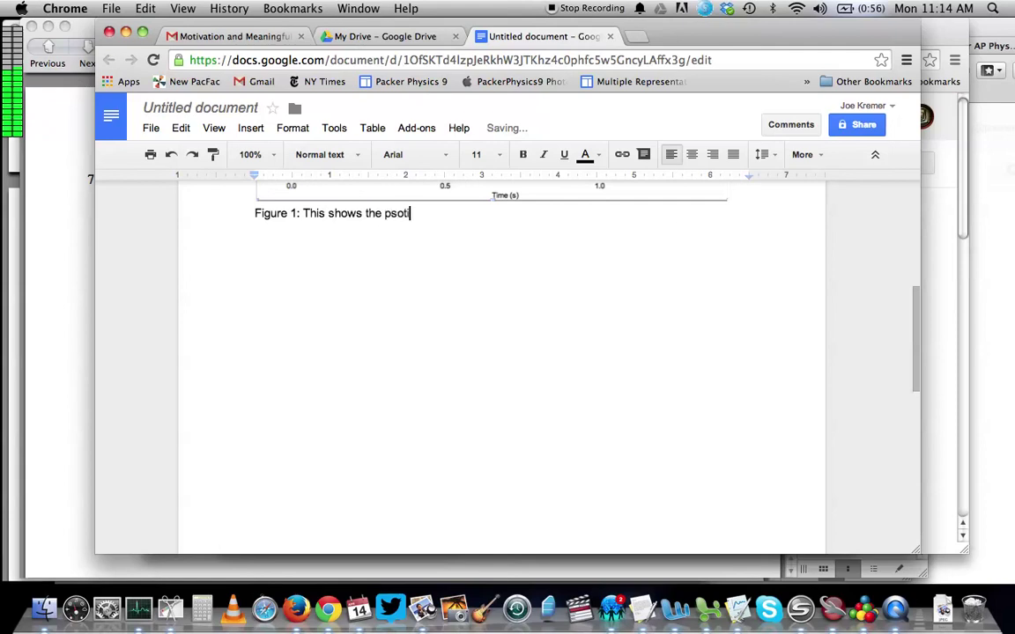
pyautogui.press('BackSpace')
pyautogui.press('BackSpace')
pyautogui.press('BackSpace')
pyautogui.write('changing')
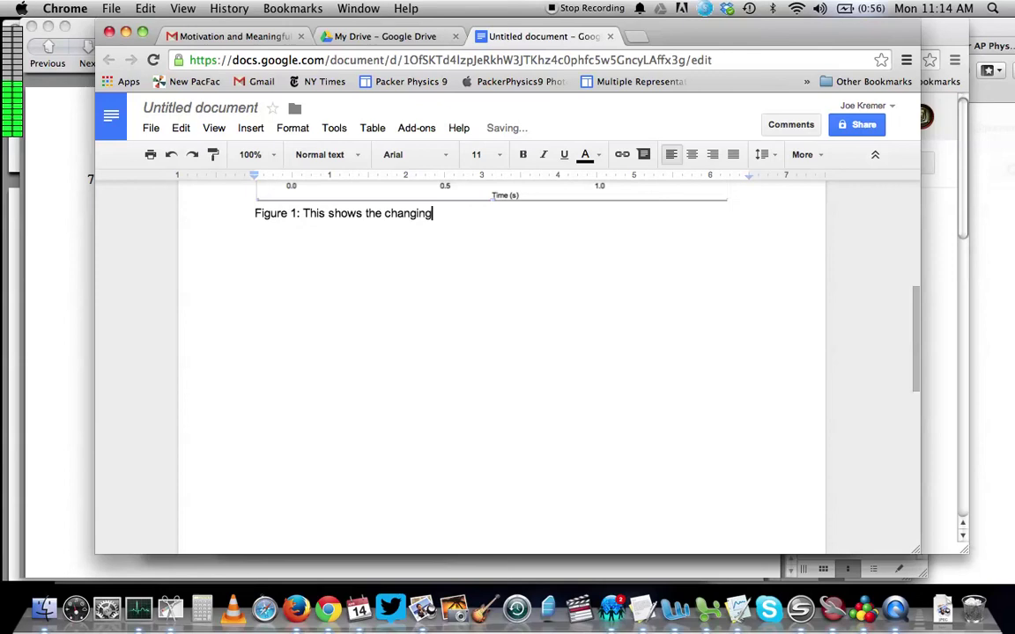
pyautogui.write(' height of aba')
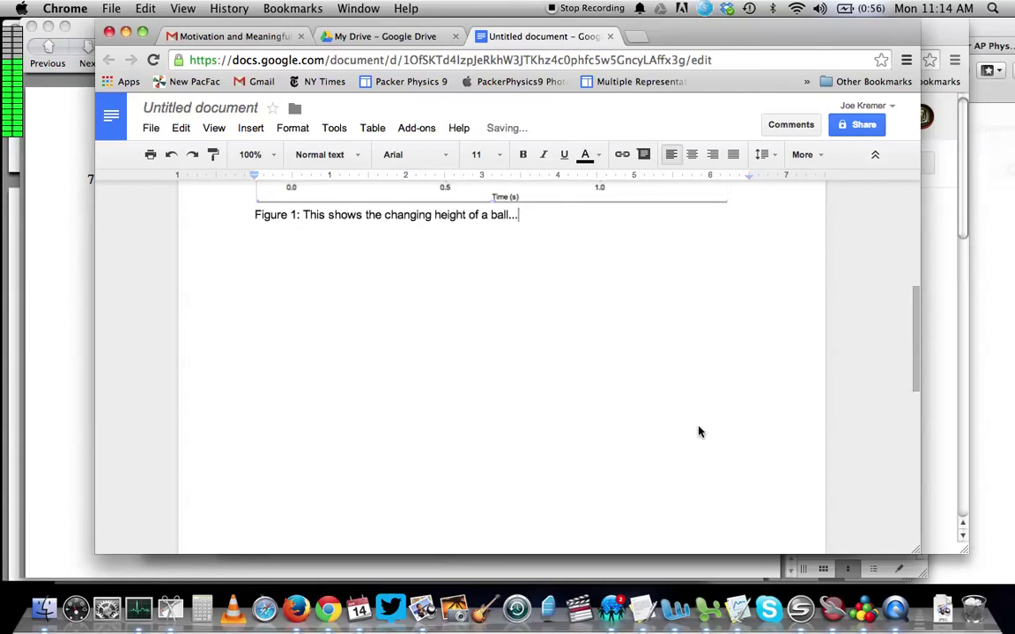
pyautogui.scroll(5, 699, 429)
pyautogui.scroll(-1, 699, 428)
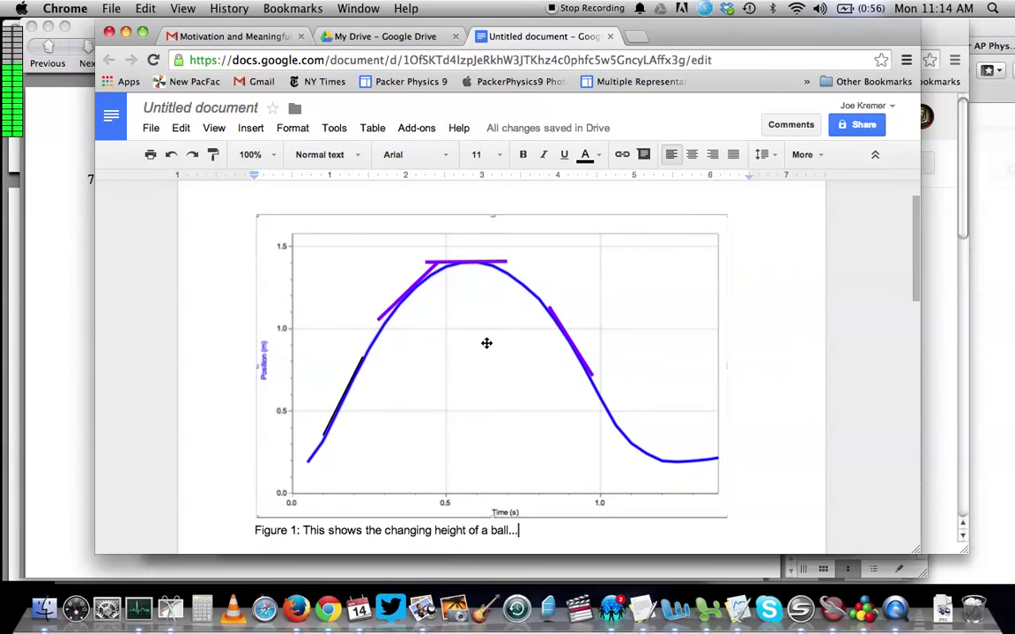
# - Draw a black arrow pointing up at the peak's horizontal tangent and save the drawing
pyautogui.doubleClick(614, 309)
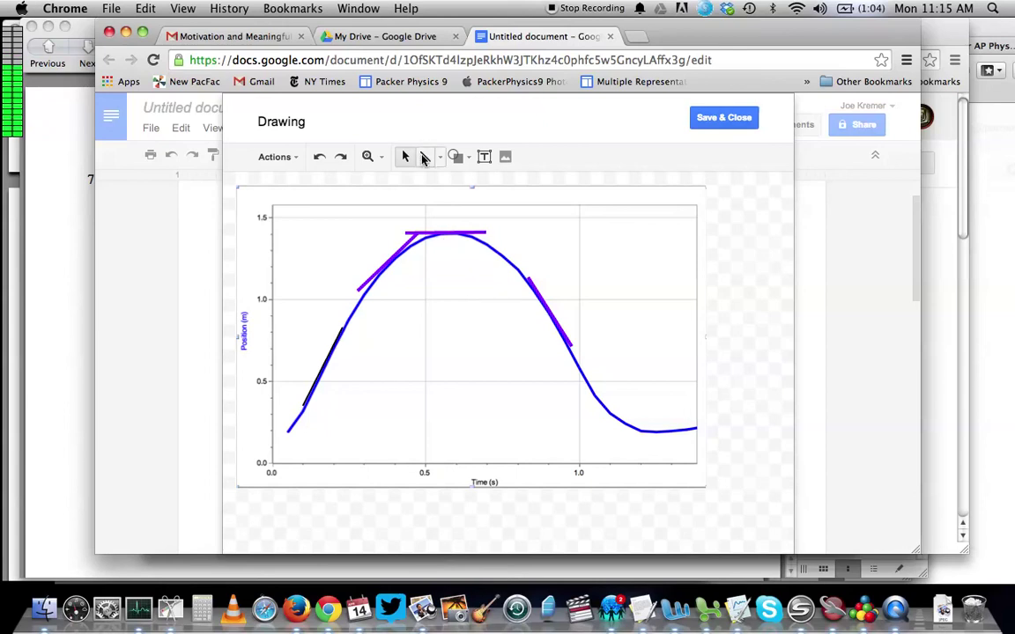
pyautogui.click(425, 156)
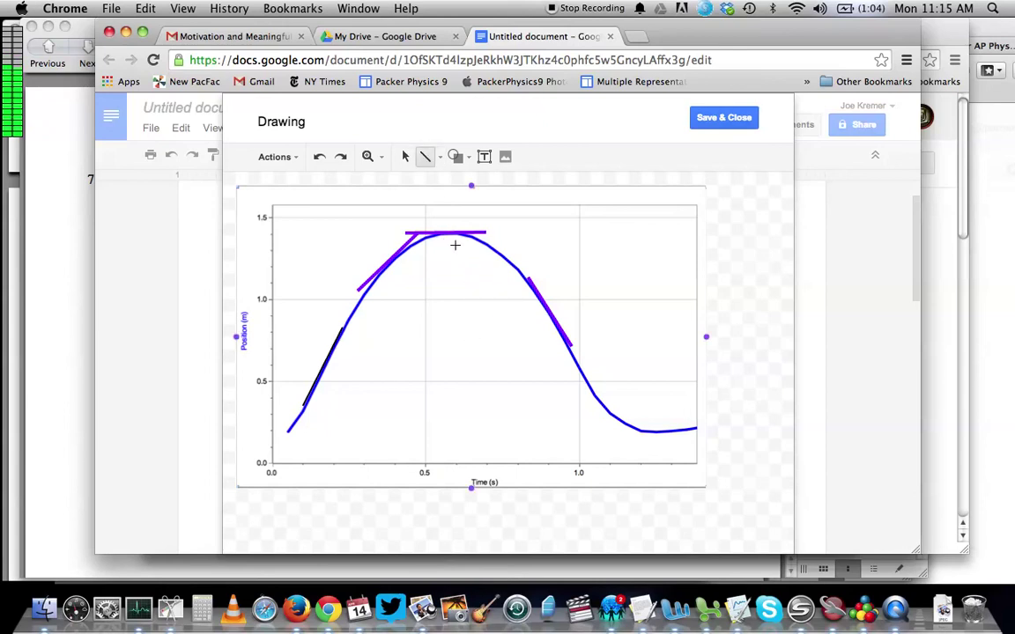
pyautogui.moveTo(460, 266); pyautogui.dragTo(453, 240)
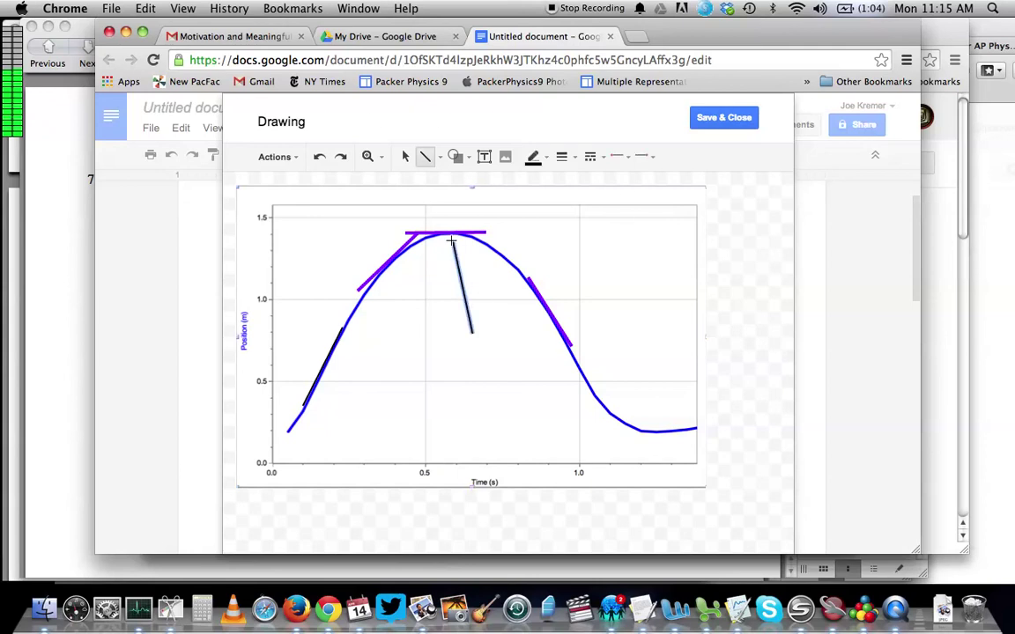
pyautogui.click(644, 159)
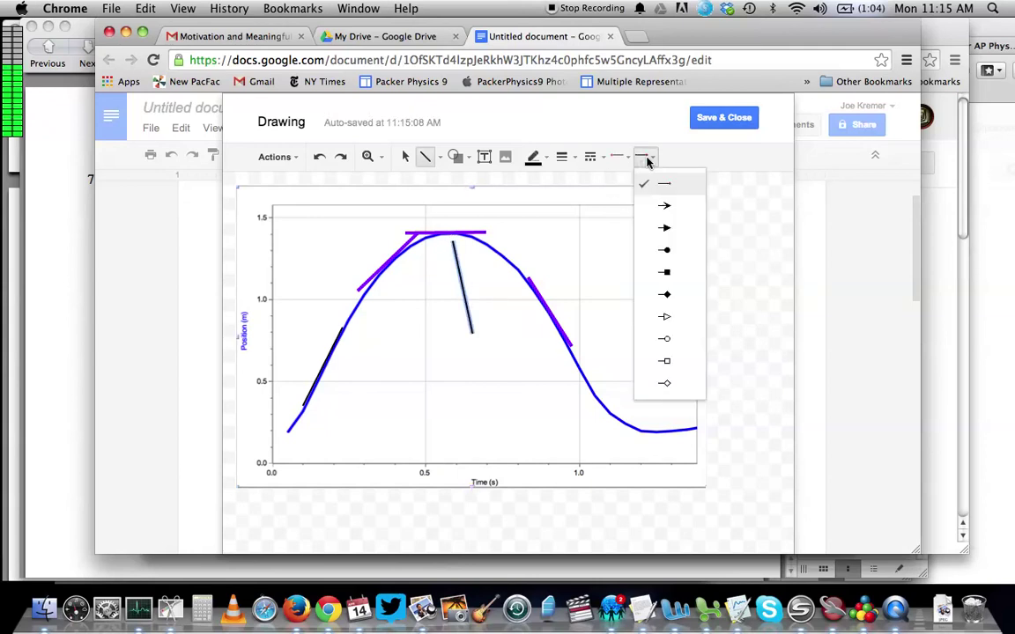
pyautogui.click(664, 206)
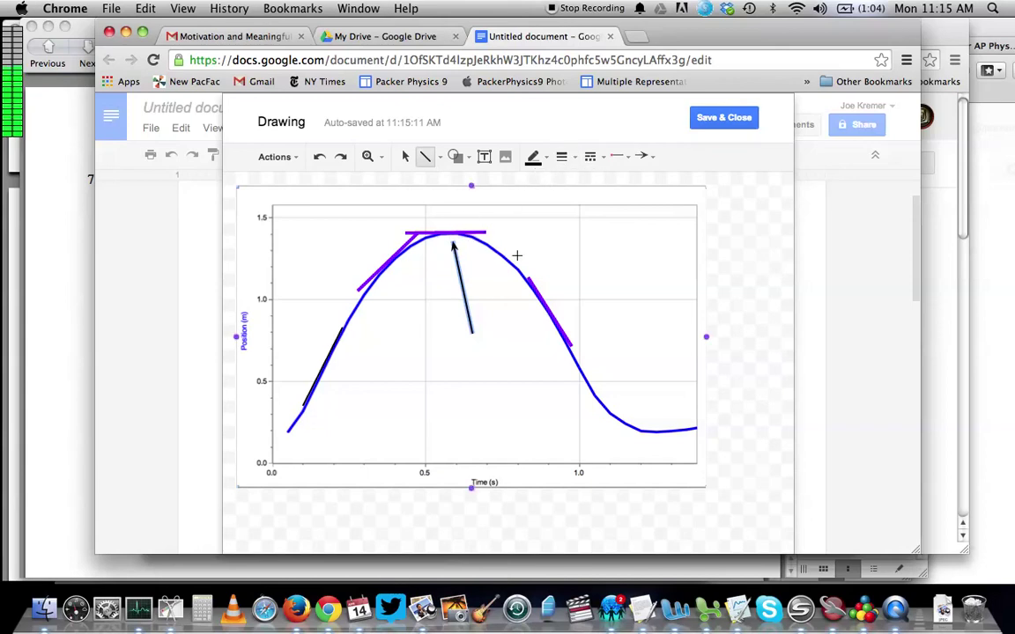
pyautogui.click(723, 119)
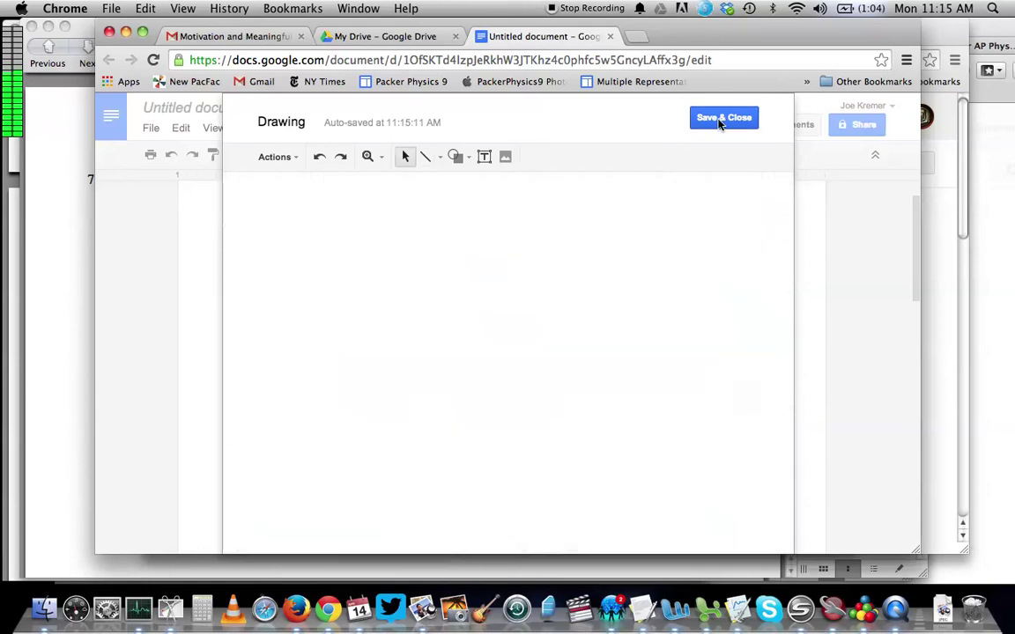